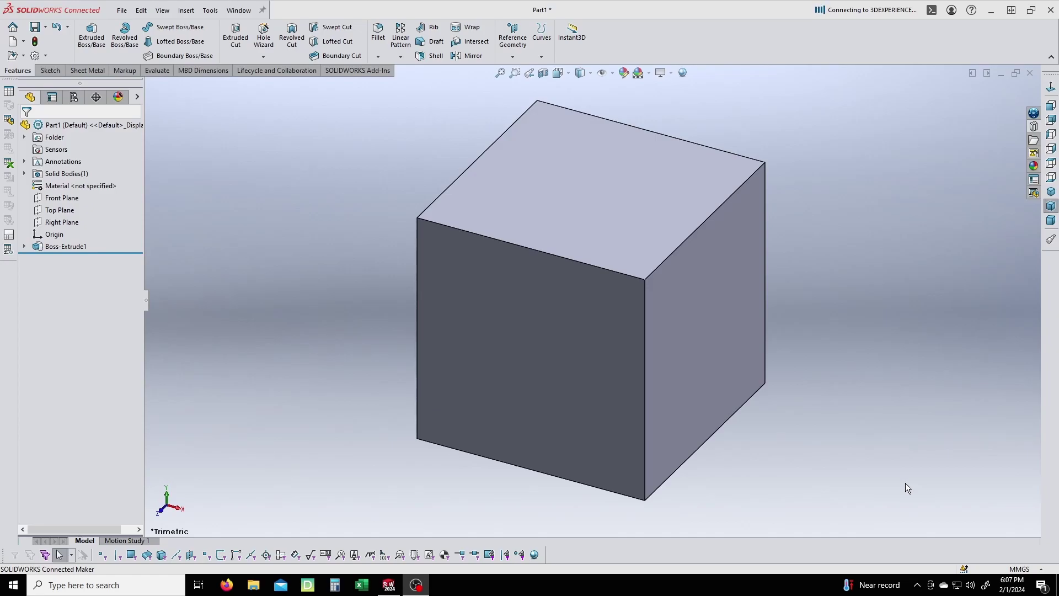
Step: Open the cube's base sketch and reposition its two 25.40 dimensions closer to the square
left_click(25, 246)
left_click(68, 258)
left_click(77, 234)
scroll(581, 297, "up", 2)
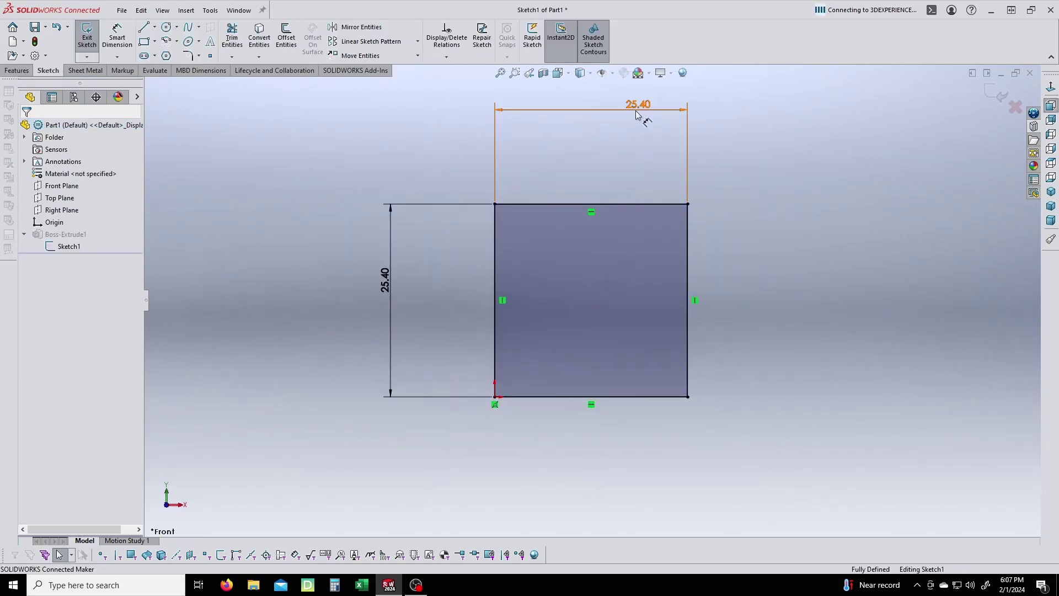
mouse_move(631, 123)
left_mouse_down()
mouse_move(604, 141)
mouse_move(603, 156)
left_mouse_up()
left_click_drag(373, 290, 411, 298)
key("Escape")
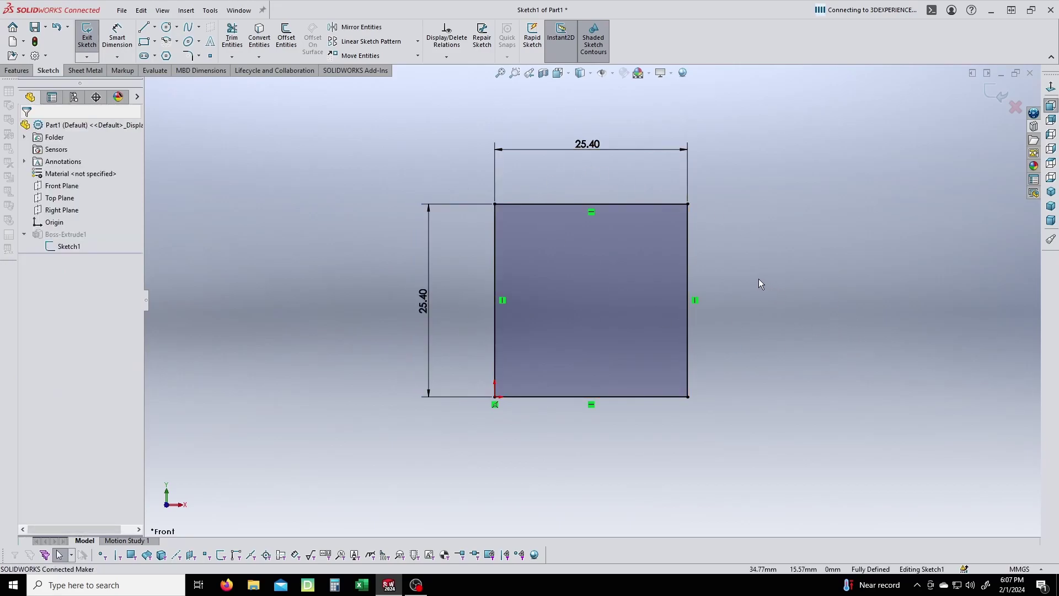
Step: Change the top width dimension to 6in, which displays as 152.40
double_click(588, 144)
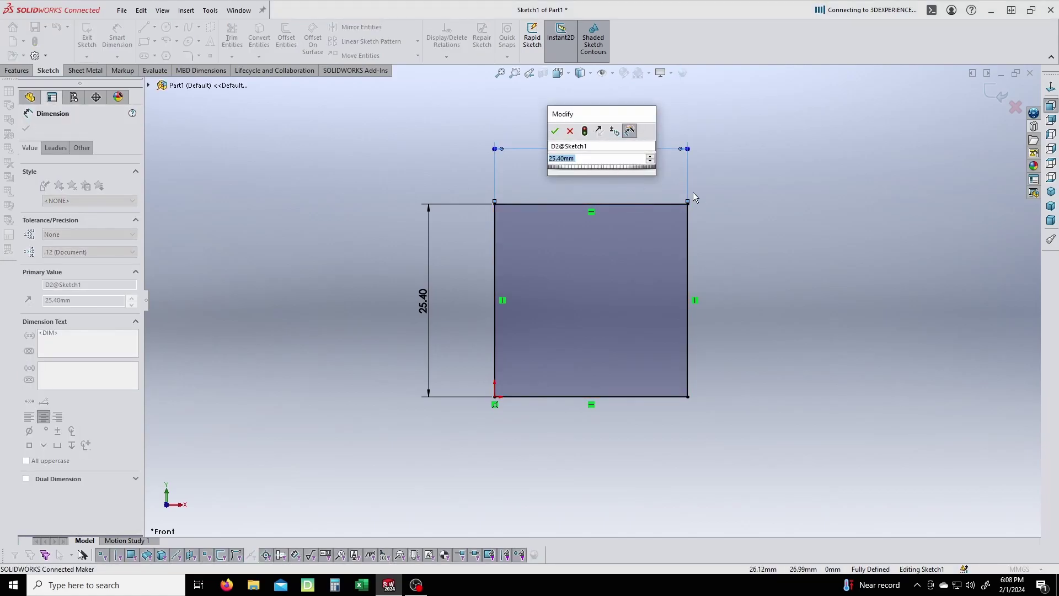
type("6")
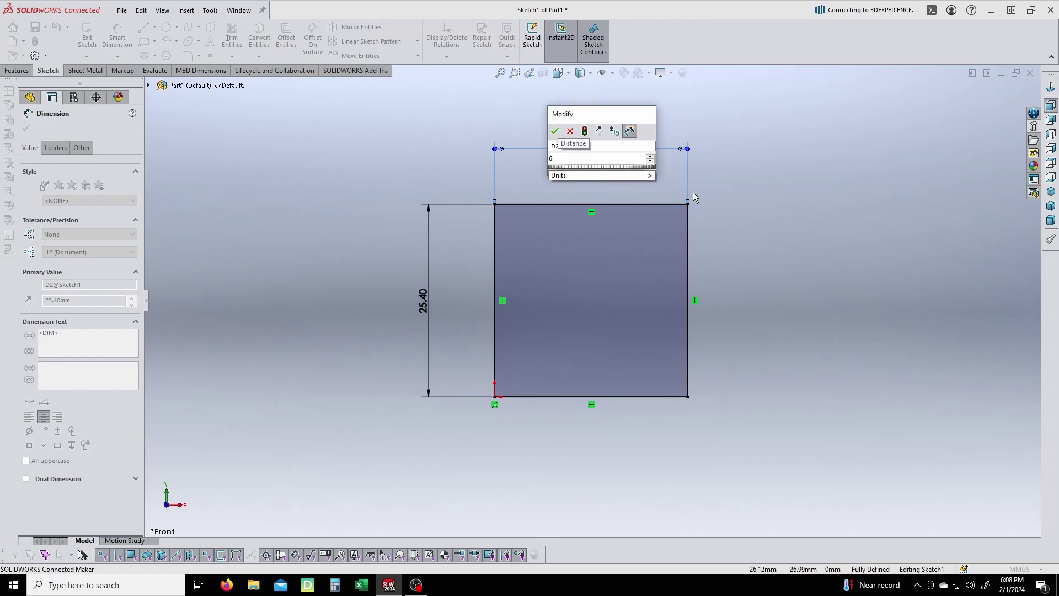
type("in")
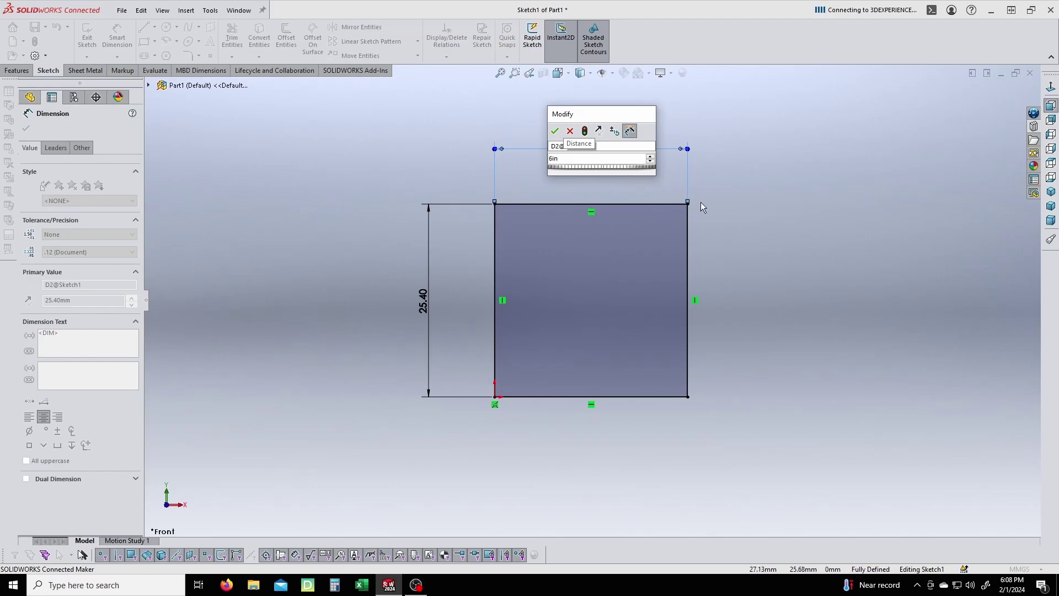
key("Return")
scroll(894, 243, "up", 3)
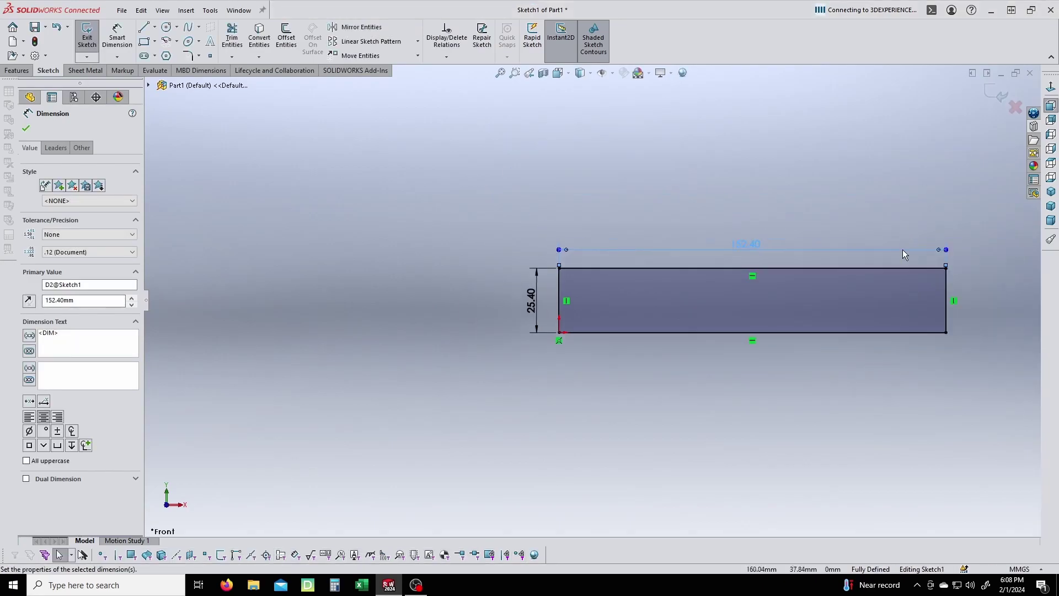
scroll(727, 283, "down", 4)
scroll(469, 275, "up", 1)
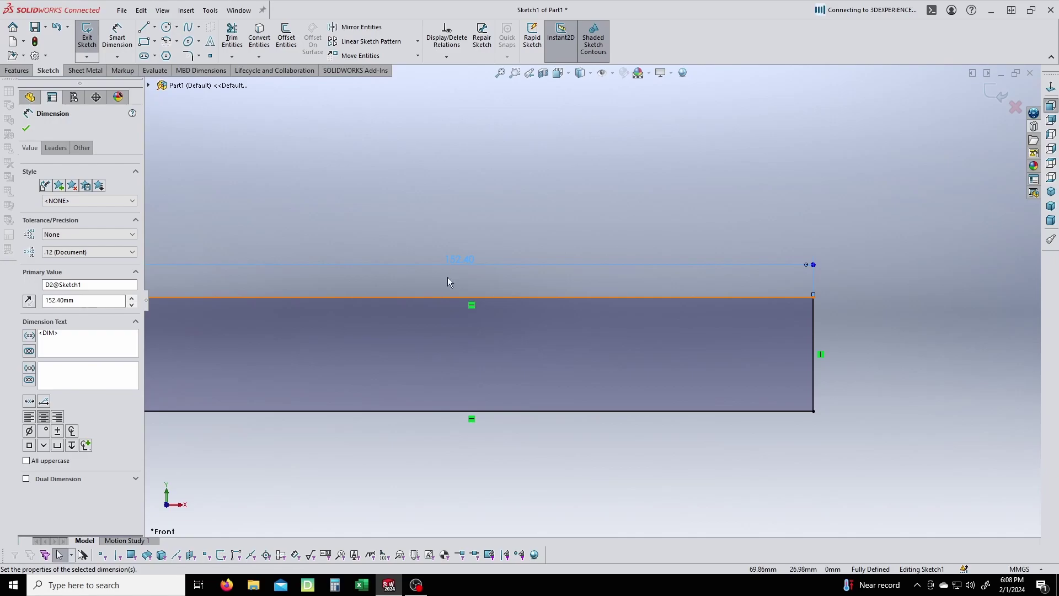
Step: Undo the width change back to 25.40, exit the sketch and return to trimetric view
left_click(594, 222)
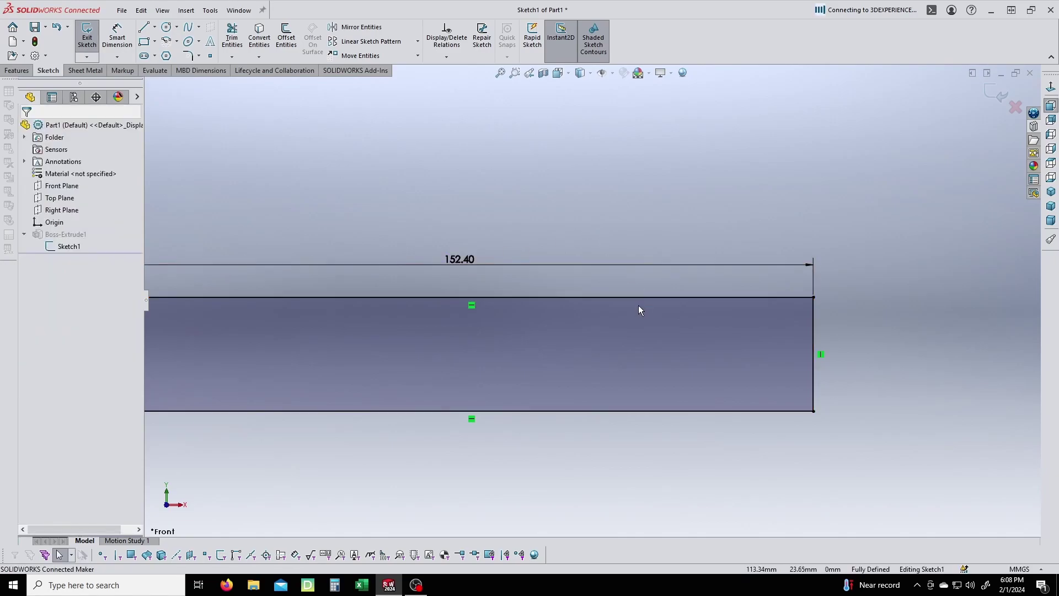
key("ctrl+z")
key("ctrl+b")
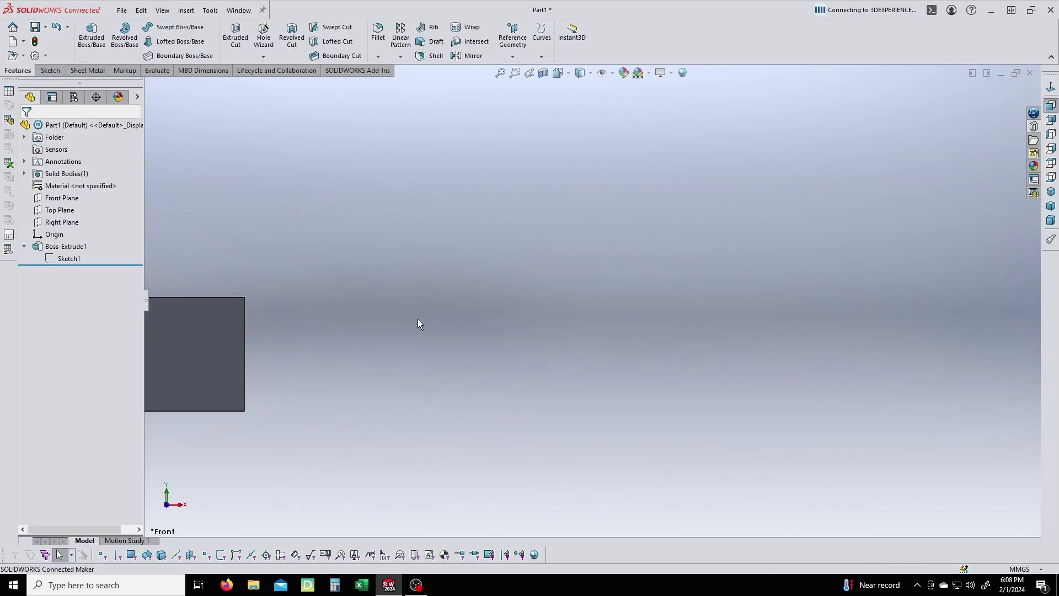
key("ctrl+shift+z")
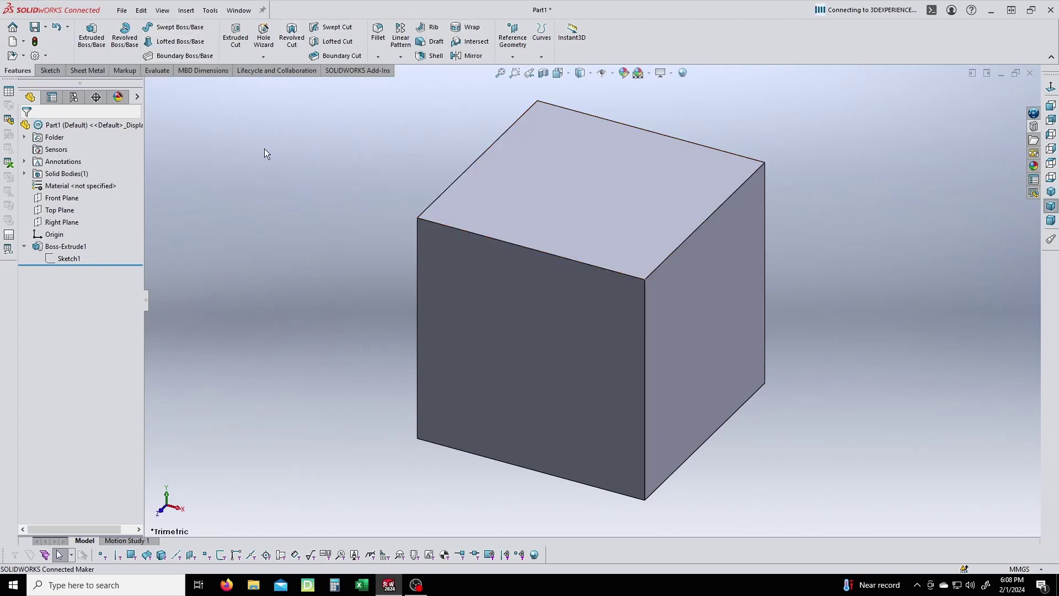
Step: Open the Options dialog and move it to the right
left_click(46, 56)
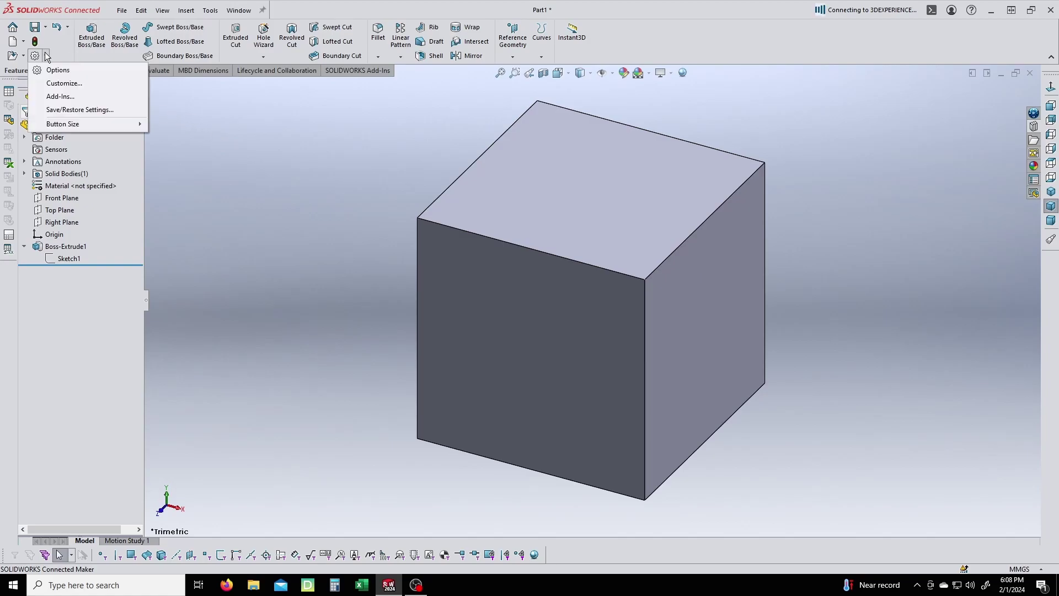
left_click(68, 73)
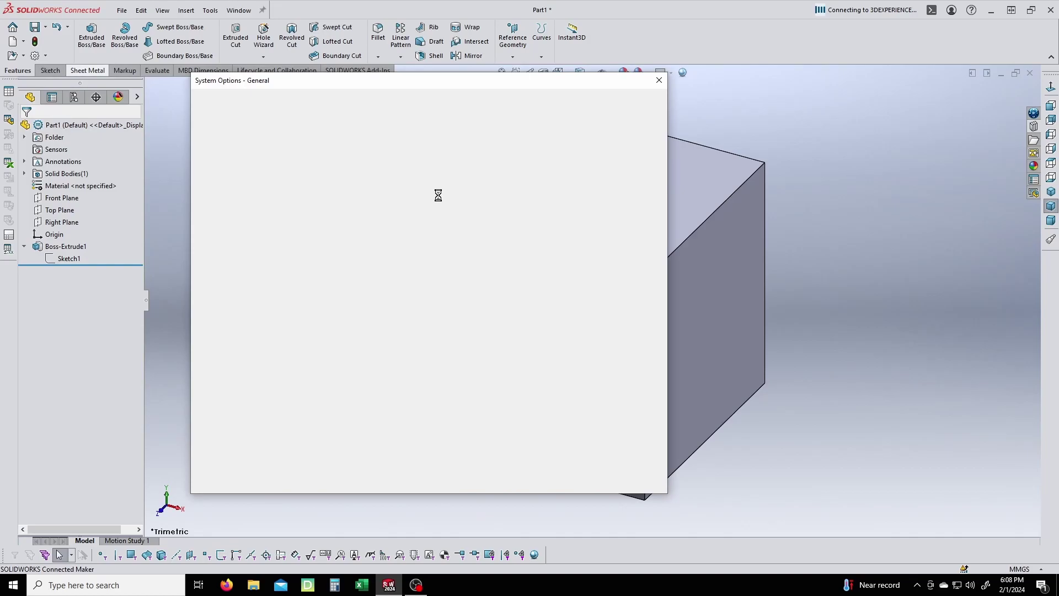
left_click_drag(363, 87, 459, 90)
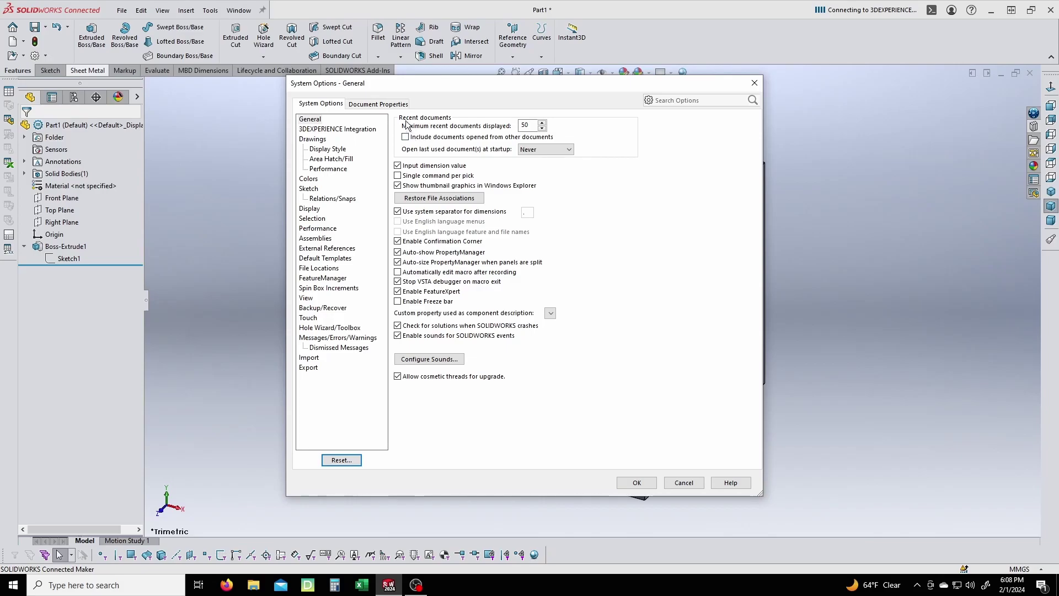
Step: In Document Properties > Units, choose IPS and set Length decimals to .1234
left_click(379, 108)
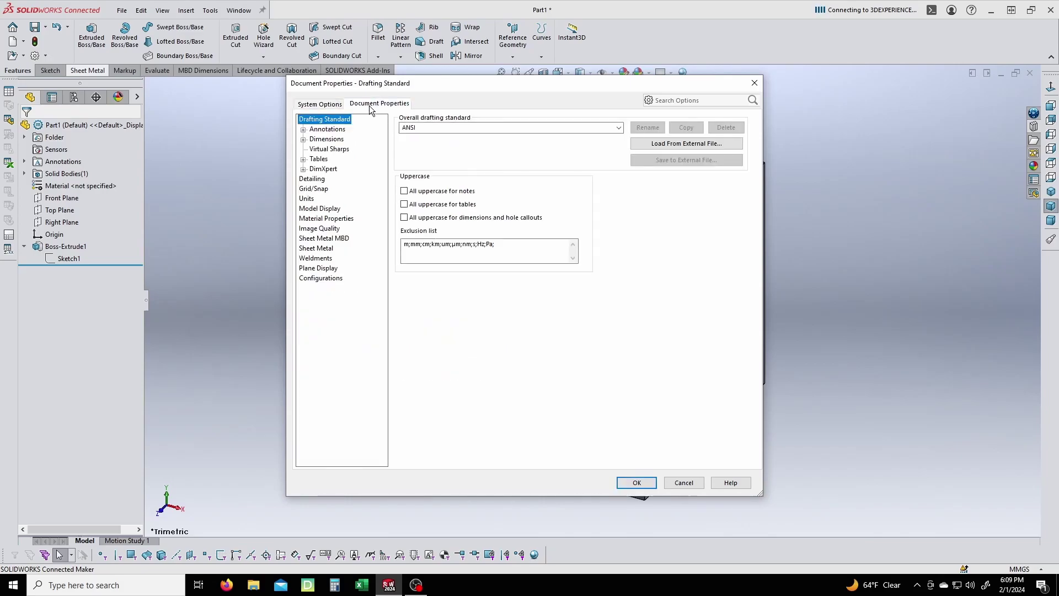
left_click(307, 199)
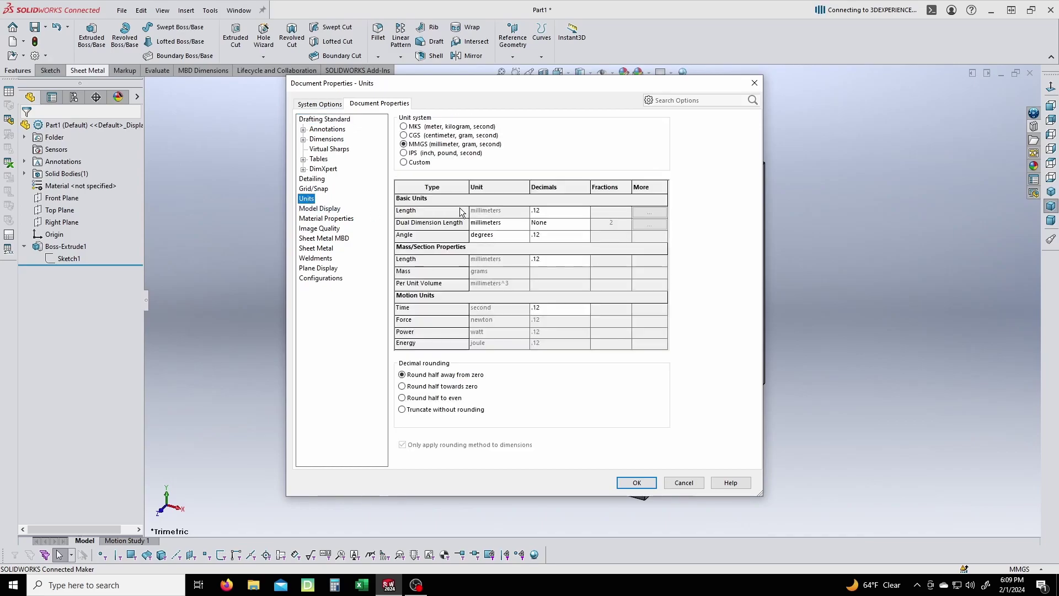
left_click(431, 158)
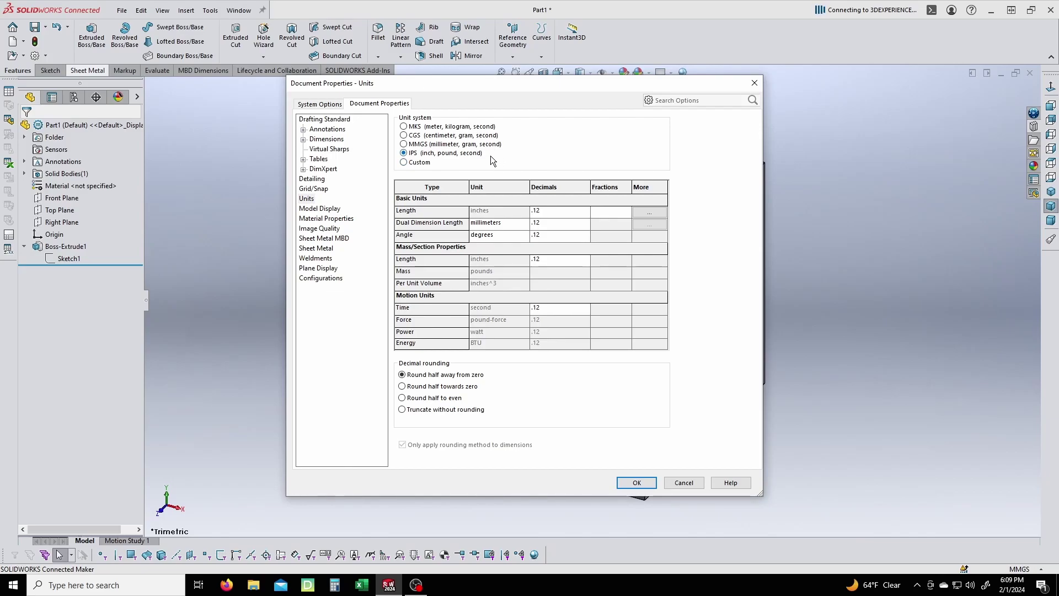
left_click(544, 211)
left_click(584, 212)
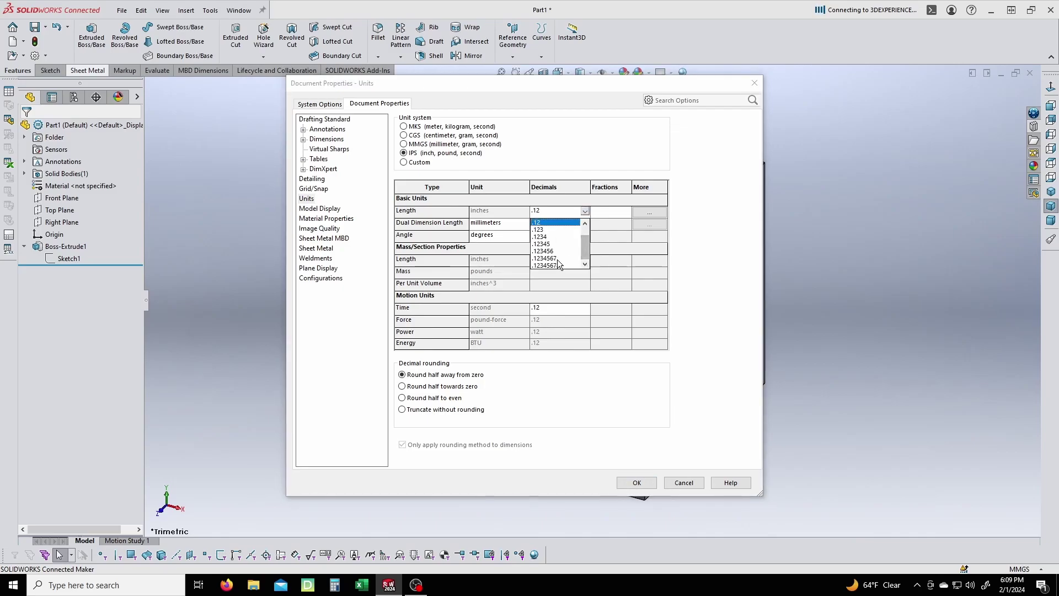
left_click(540, 237)
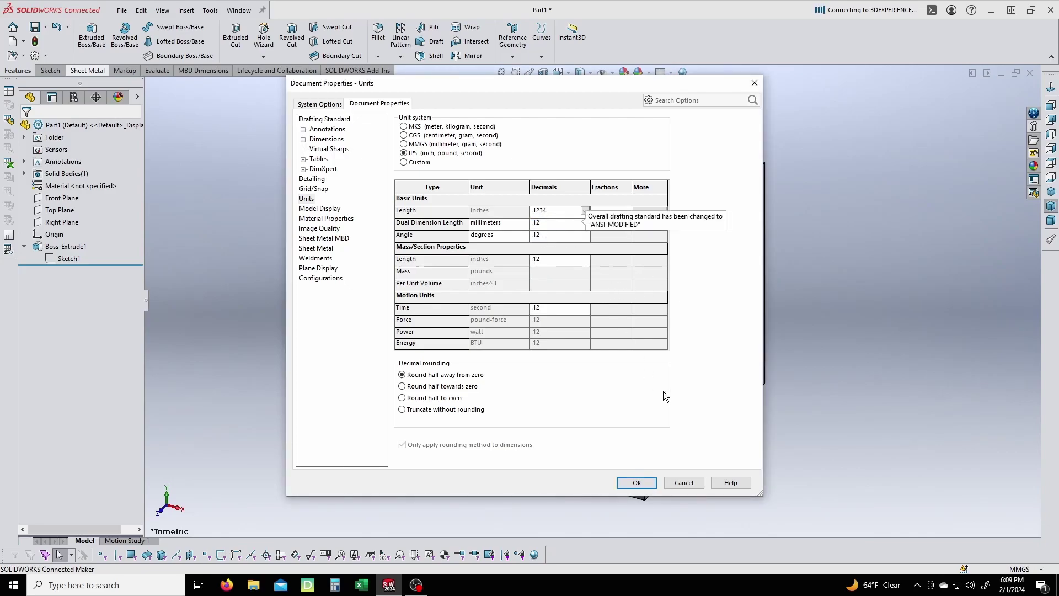
Step: Apply the inch units, confirm Sketch1's sides read 1.0000, then exit back to the cube
left_click(637, 482)
left_click(69, 257)
left_click(82, 224)
scroll(655, 208, "up", 1)
scroll(629, 158, "down", 2)
scroll(568, 123, "down", 2)
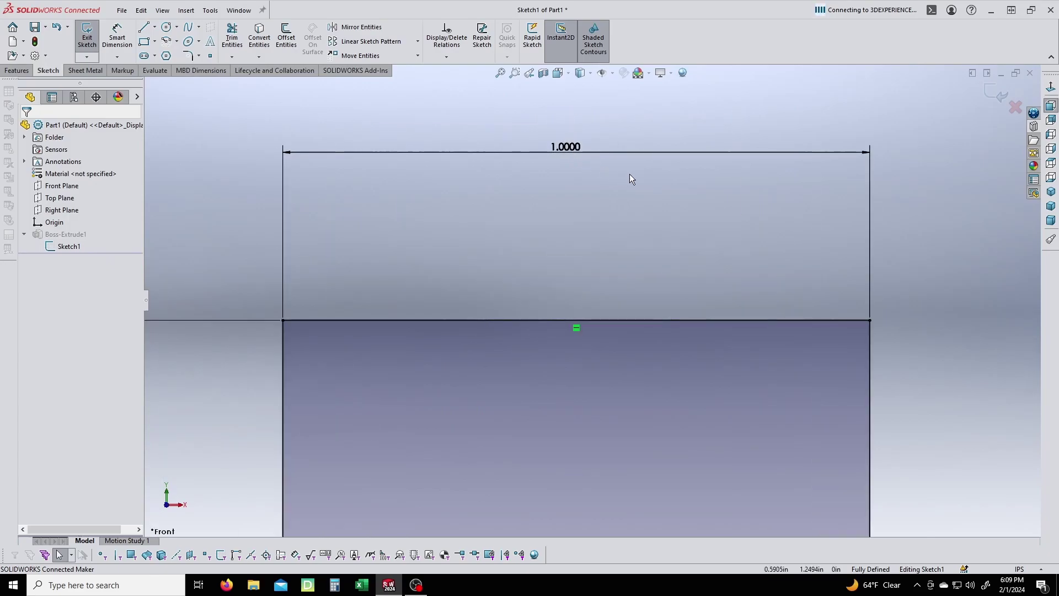
scroll(667, 222, "up", 2)
scroll(651, 276, "up", 2)
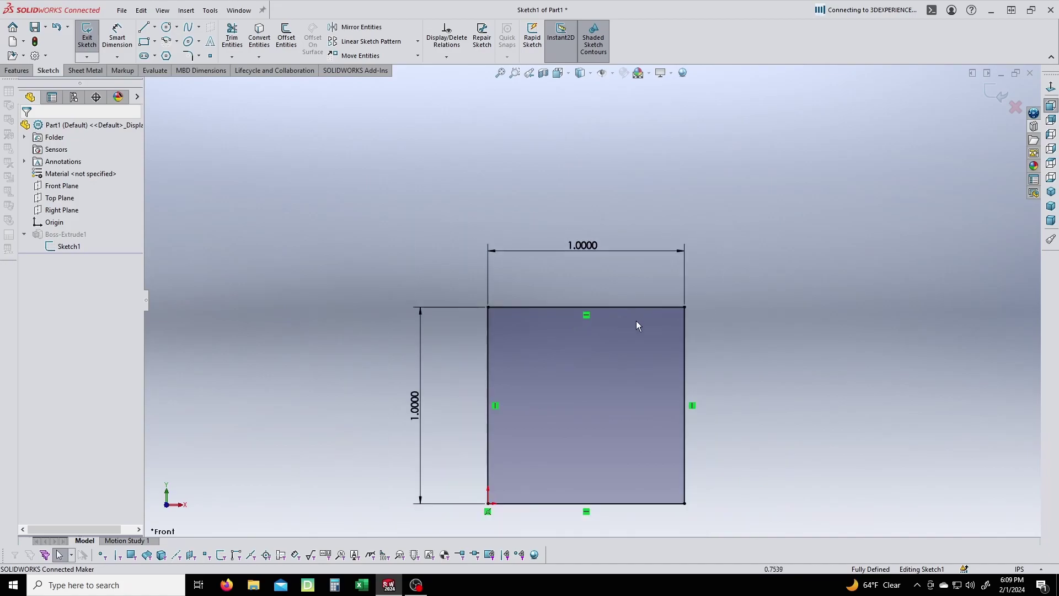
scroll(629, 338, "down", 1)
scroll(623, 371, "up", 1)
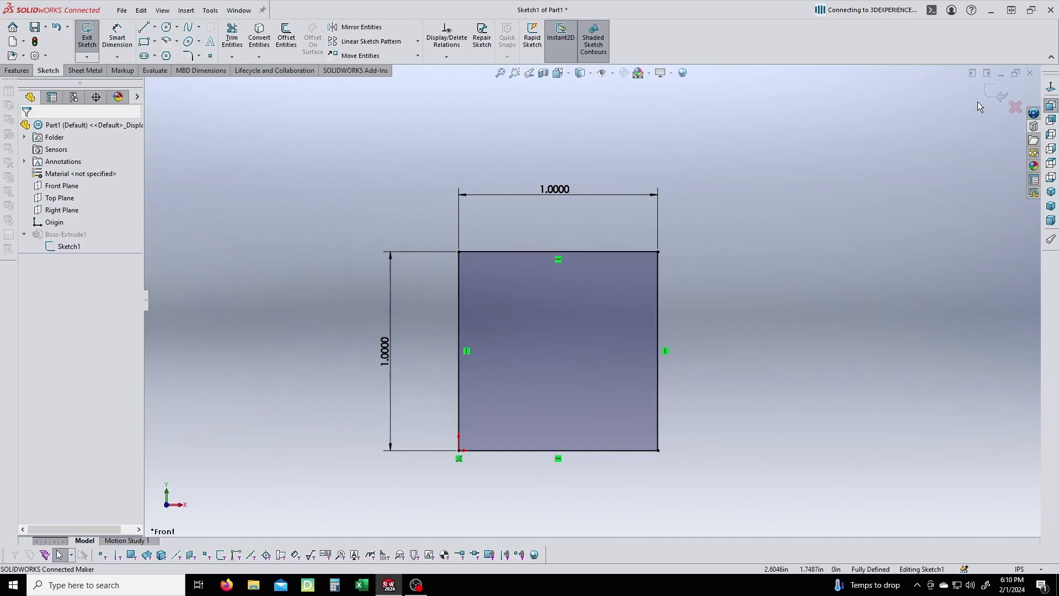
left_click(1001, 95)
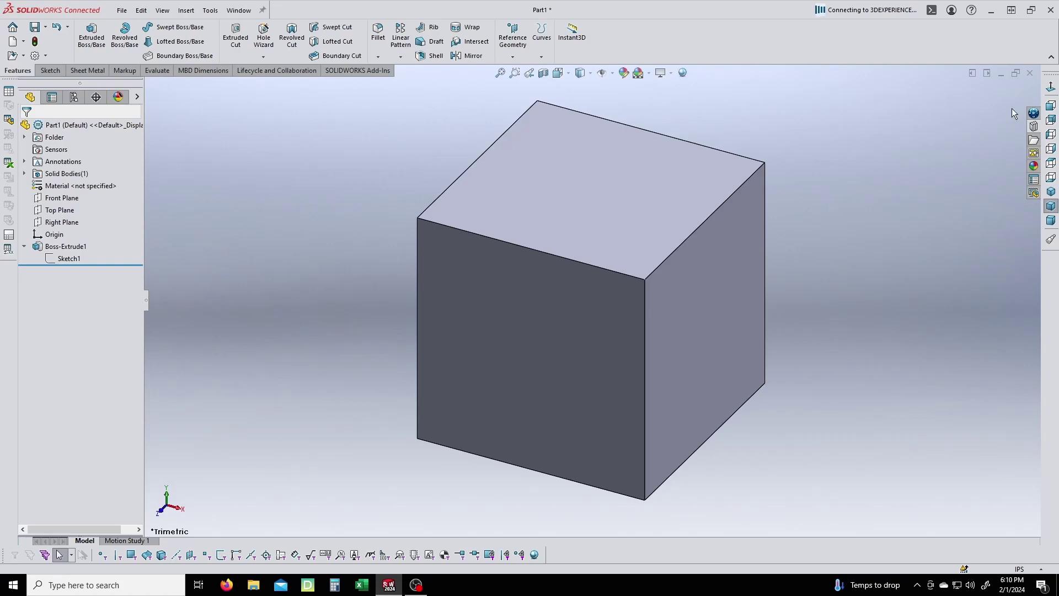
Step: Close the cube part without saving, then open and dismiss the Options dialog with OK
left_click(1029, 72)
left_click(516, 306)
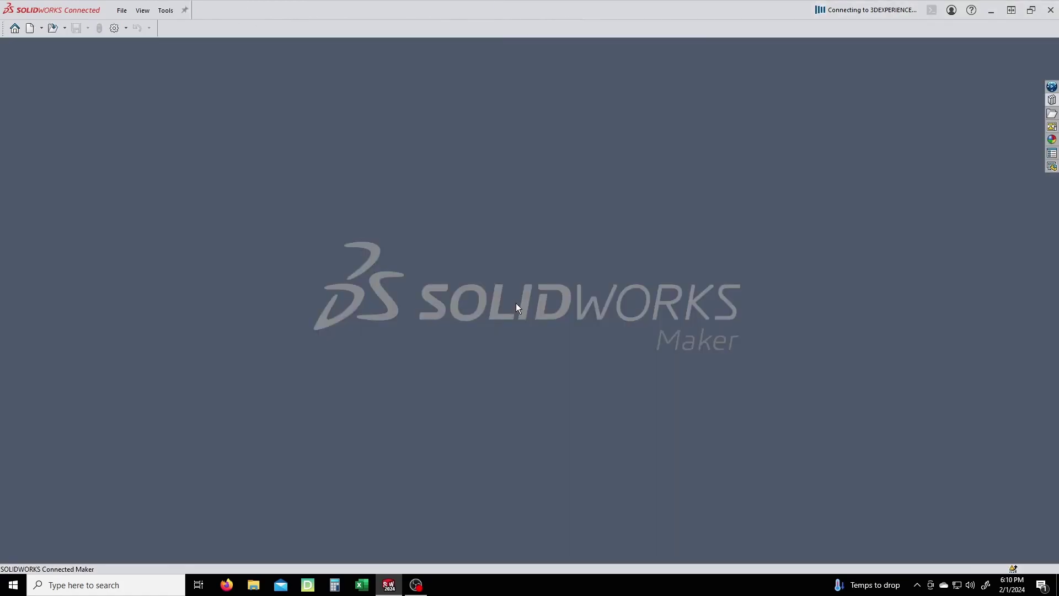
left_click(125, 28)
left_click(133, 42)
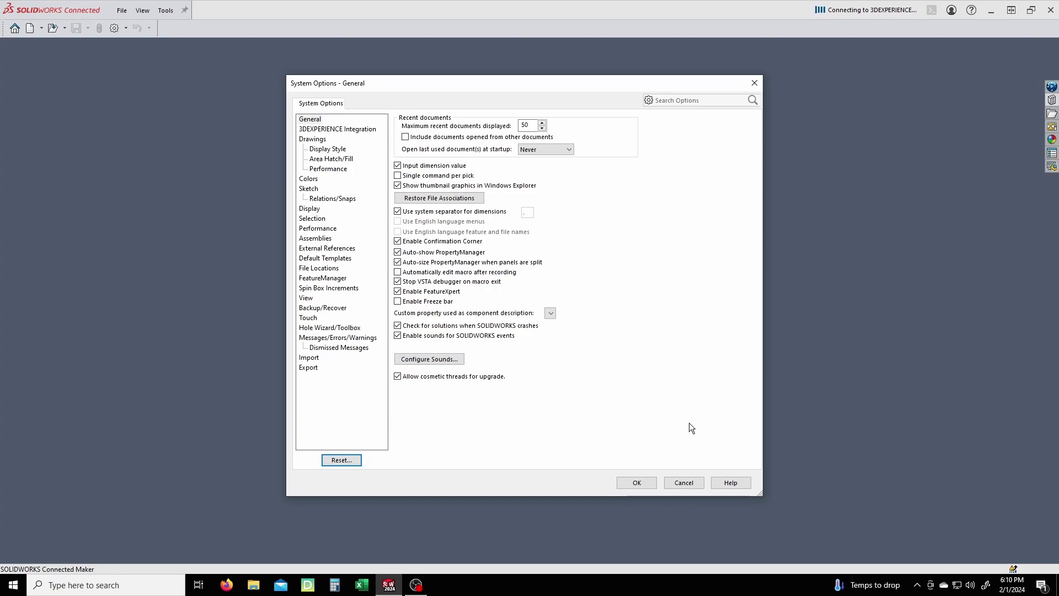
left_click(637, 481)
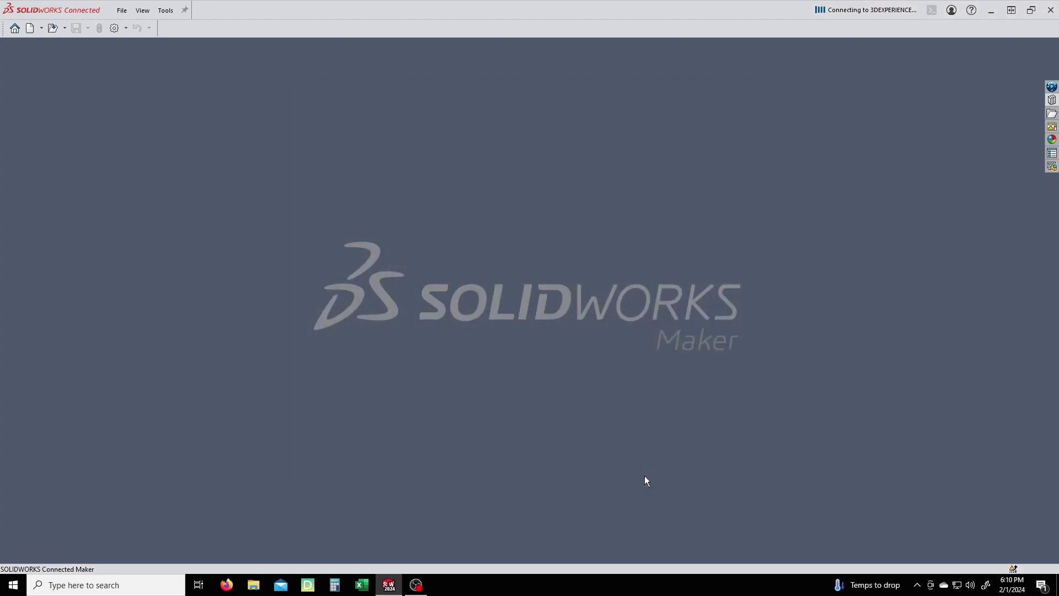